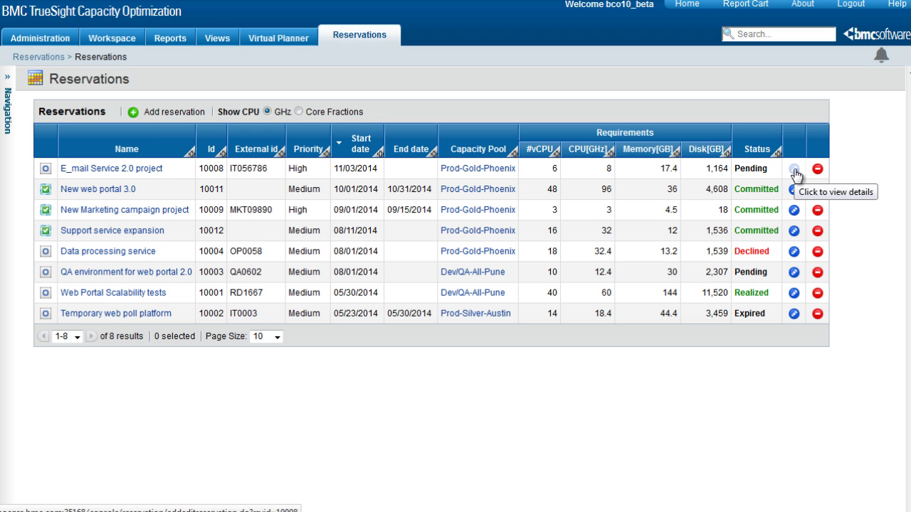
# Open the E_mail Service 2.0 reservation for editing and review its VMs and Prod-Gold-Phoenix pool.
pyautogui.click(794, 170)
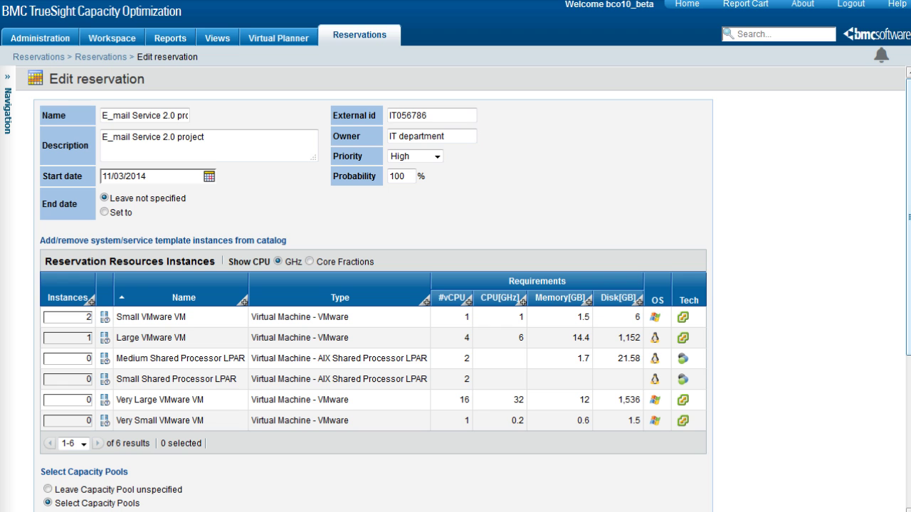
pyautogui.scroll(-2, 456, 285)
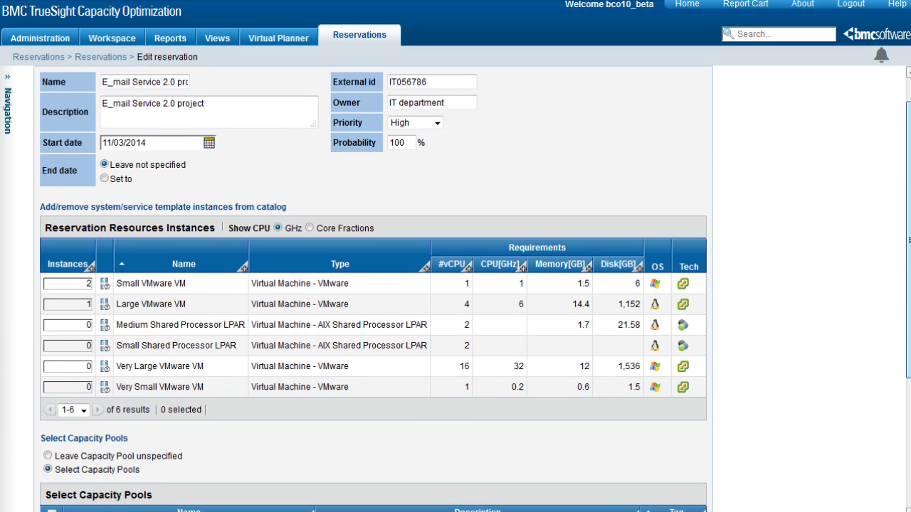
pyautogui.scroll(-2, 456, 284)
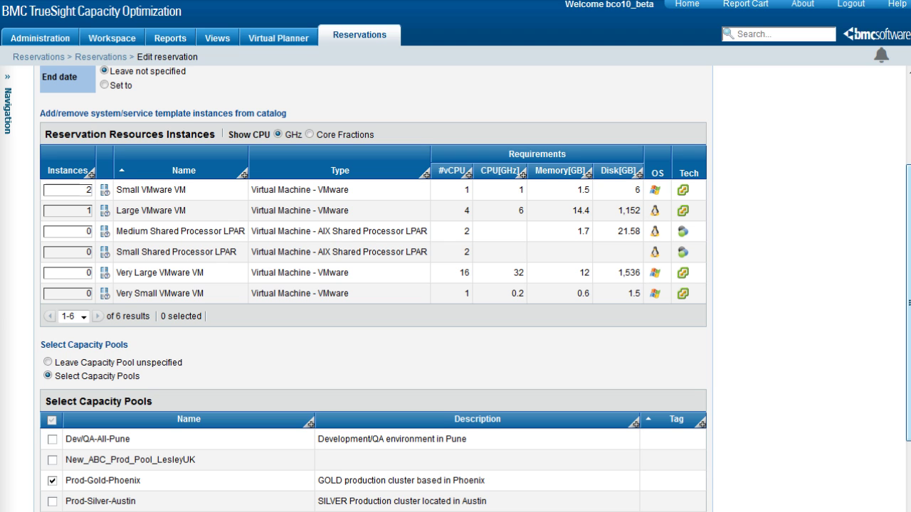
pyautogui.scroll(-2, 455, 285)
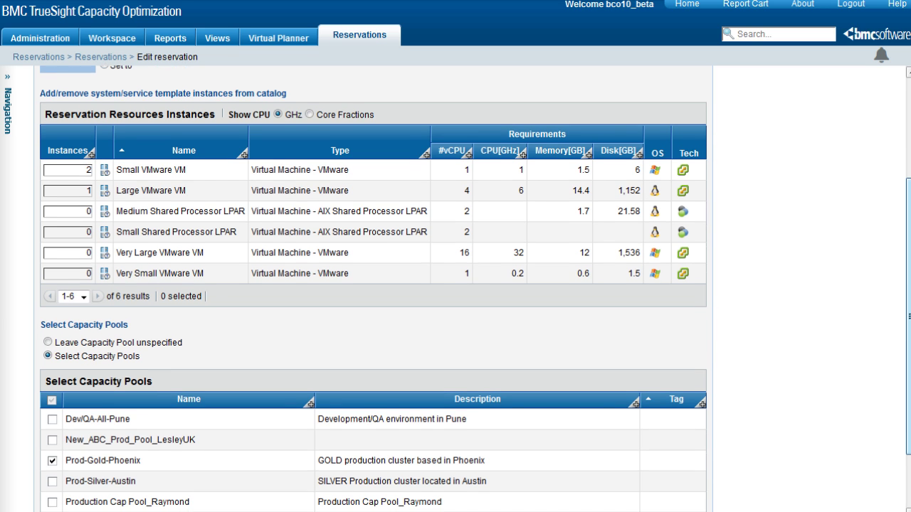
pyautogui.scroll(-1, 455, 284)
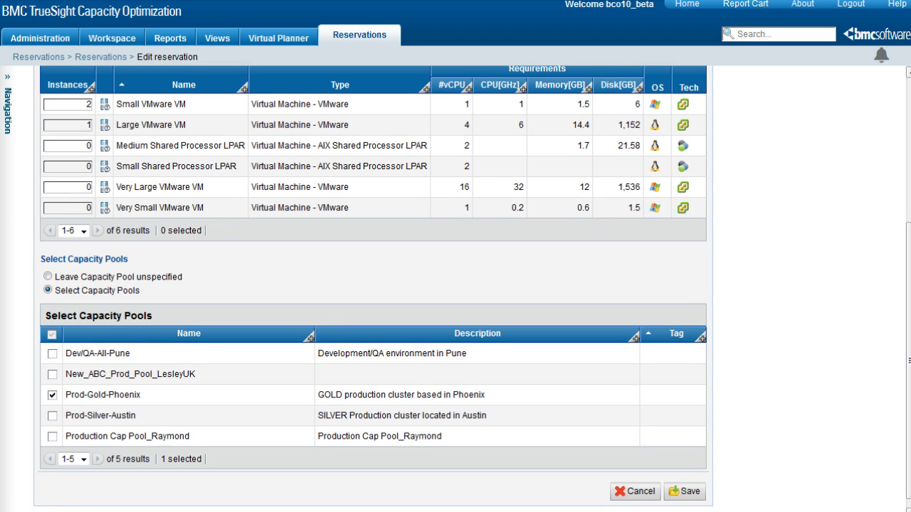
# Save the E_mail Service 2.0 reservation, leaving it Pending with its three VMs listed.
pyautogui.click(692, 494)
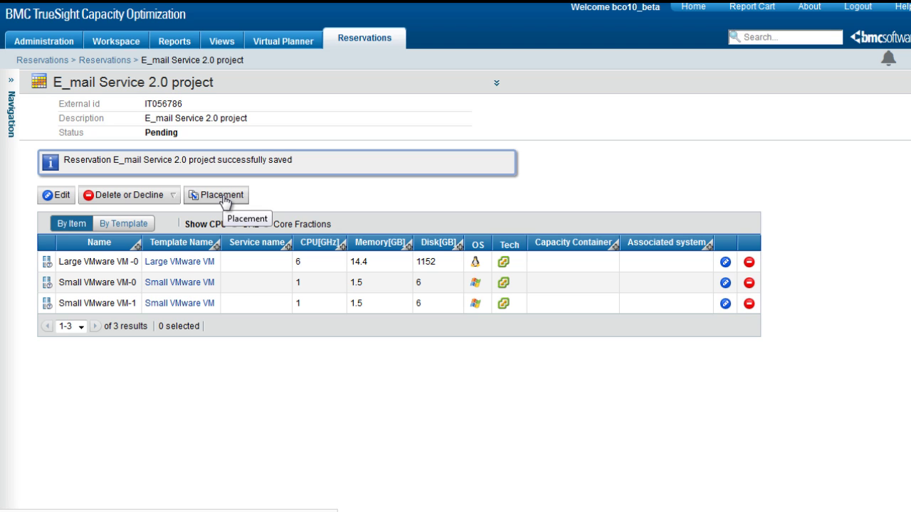
# Evaluate all three VMs by utilization and assign them to Phx-Cluster C.
pyautogui.click(223, 199)
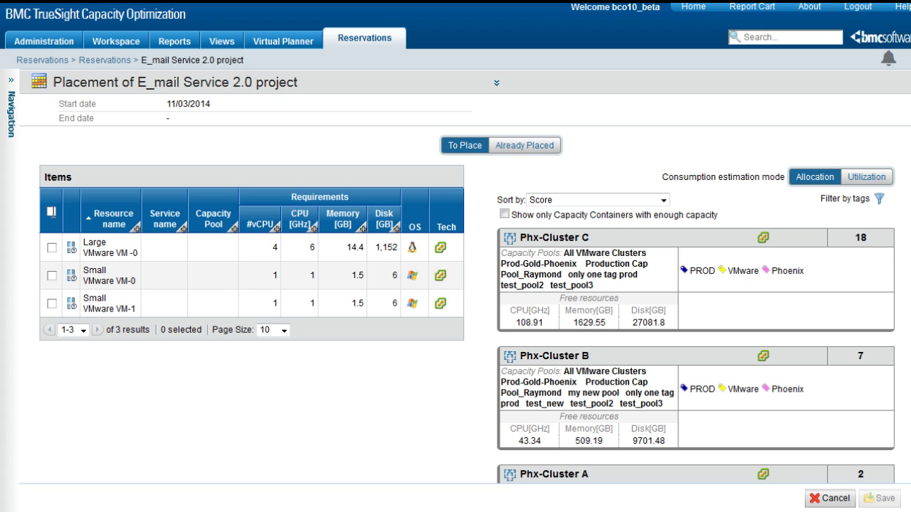
pyautogui.click(52, 212)
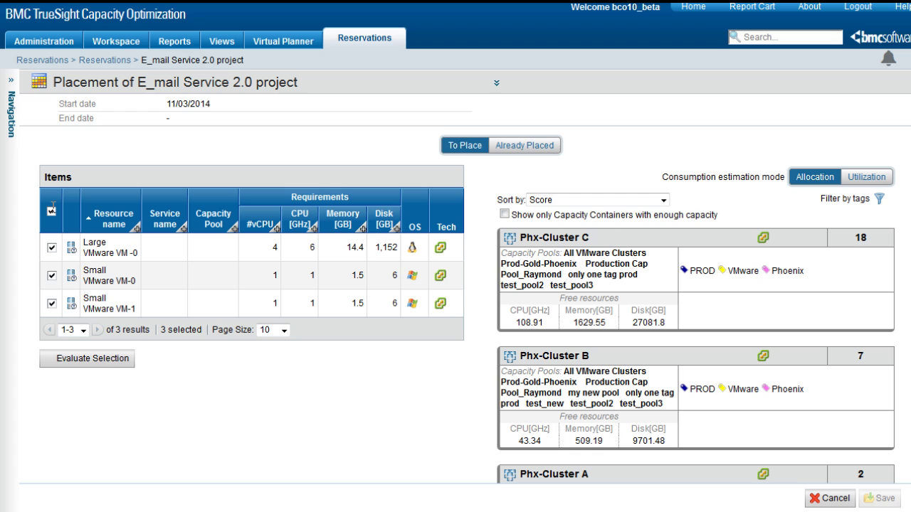
pyautogui.click(119, 362)
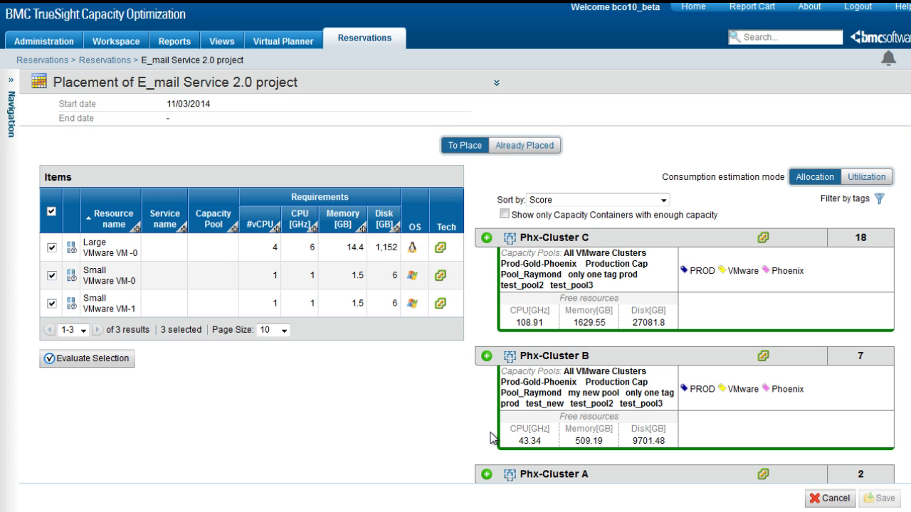
pyautogui.scroll(-2, 502, 439)
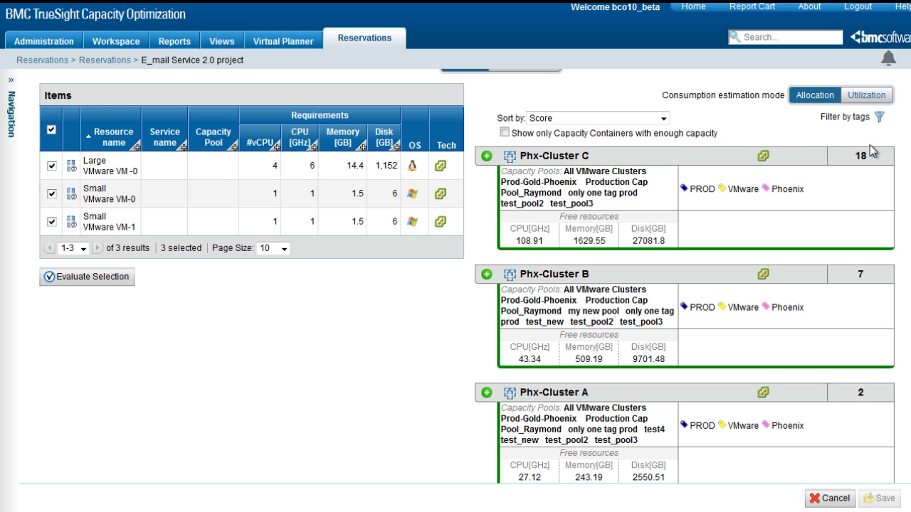
pyautogui.click(870, 97)
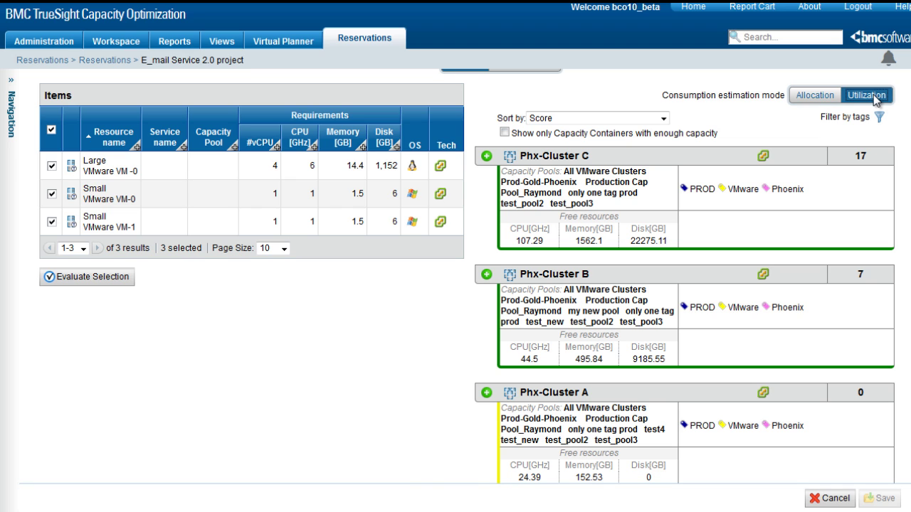
pyautogui.click(485, 158)
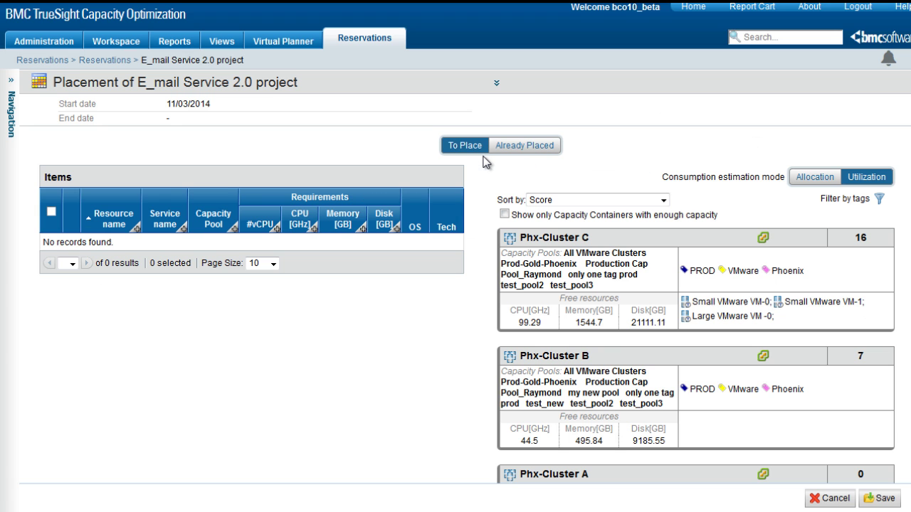
# Show already placed VMs and scroll through Phx-Cluster C's CPU and consumed-memory charts.
pyautogui.click(541, 148)
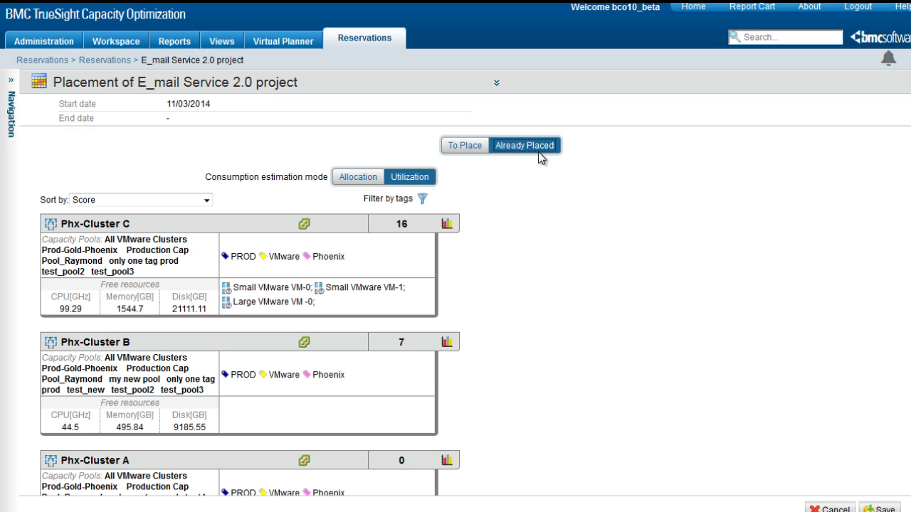
pyautogui.click(446, 227)
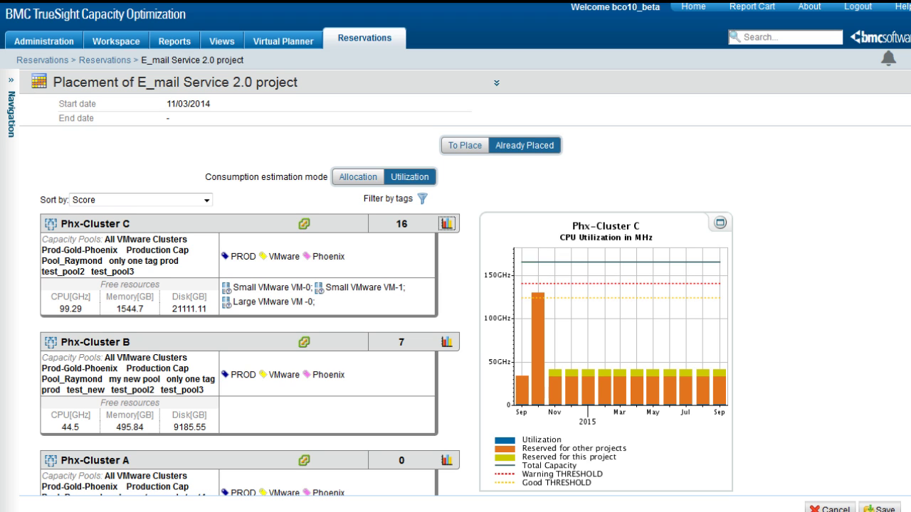
pyautogui.scroll(-1, 464, 282)
pyautogui.scroll(-1, 465, 283)
pyautogui.scroll(-1, 464, 282)
pyautogui.scroll(-1, 465, 283)
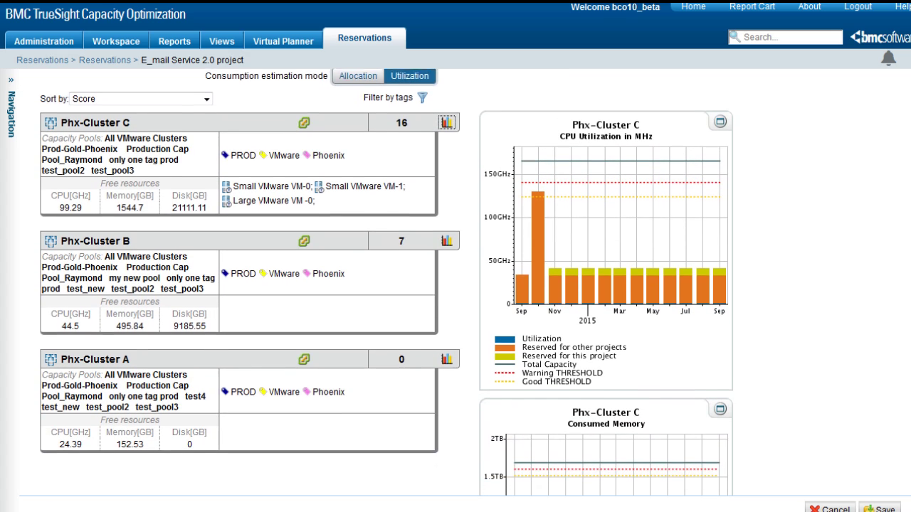
pyautogui.scroll(-3, 465, 282)
pyautogui.scroll(-1, 465, 282)
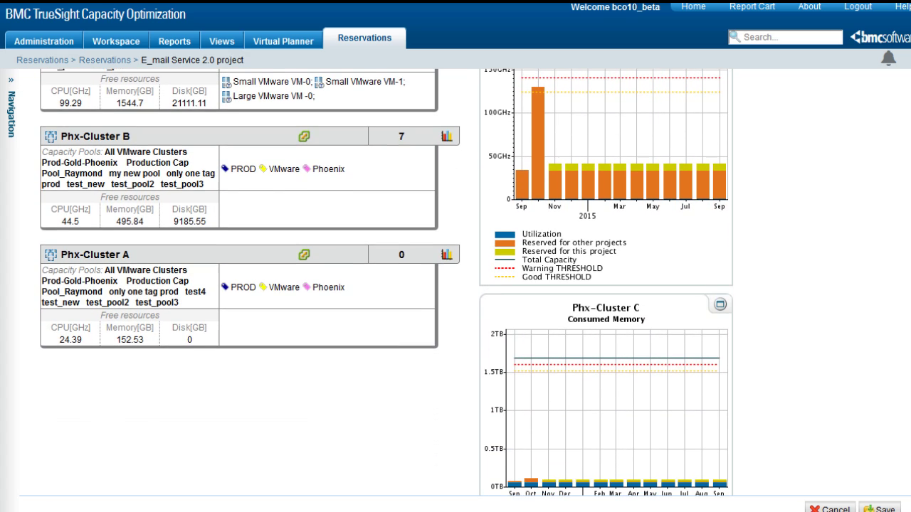
pyautogui.scroll(-1, 464, 283)
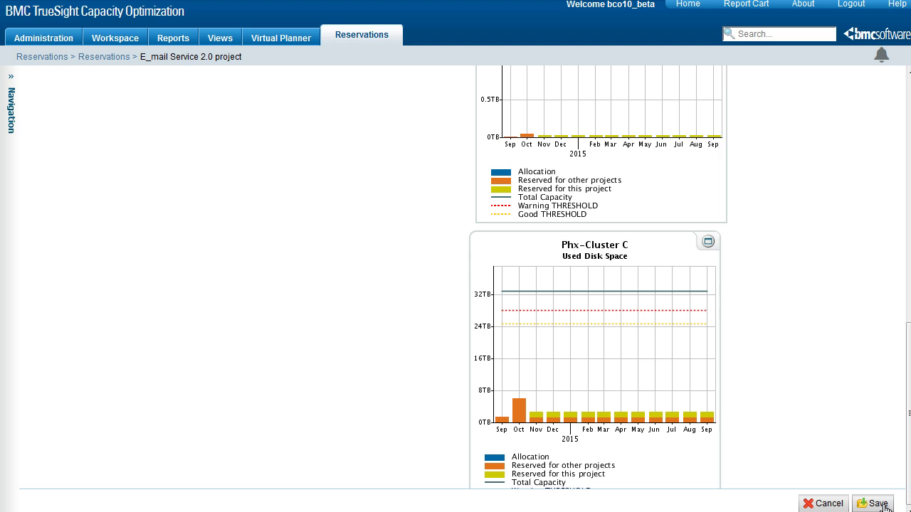
# Save the Phx-Cluster C placement and return to the Reservations list.
pyautogui.click(877, 504)
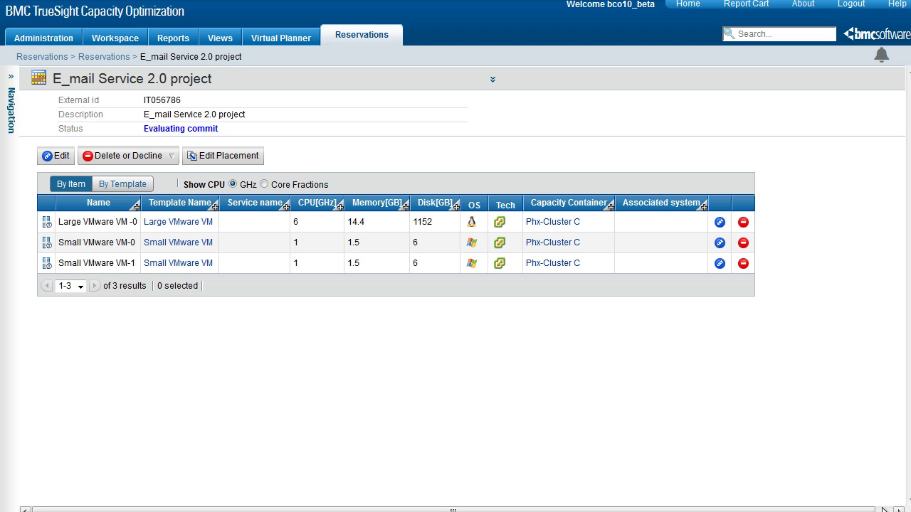
pyautogui.click(11, 79)
pyautogui.click(34, 100)
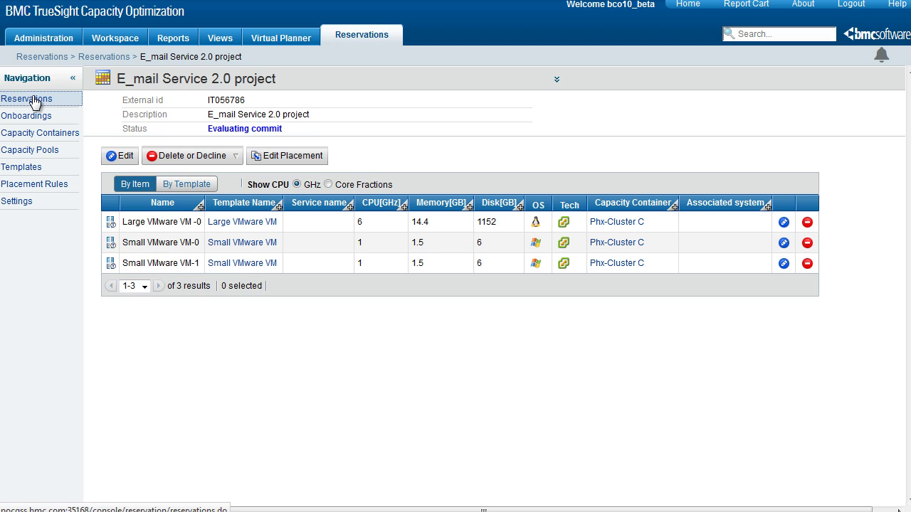